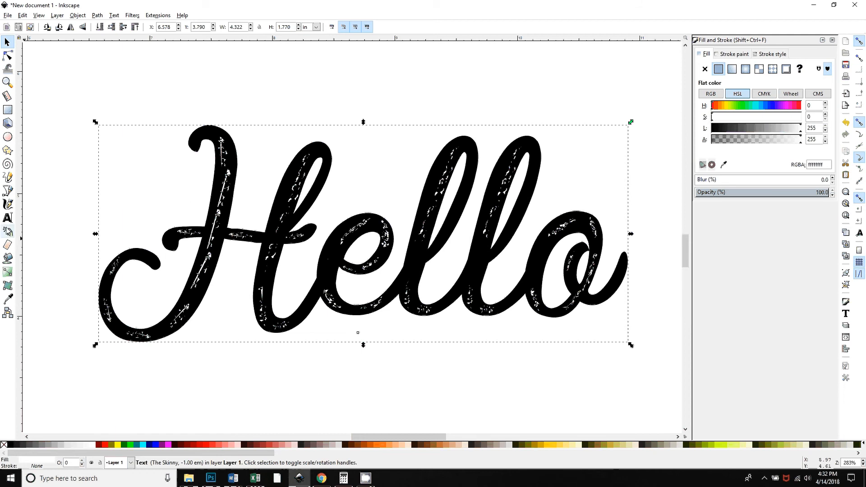
# Reposition the Hello text slightly on the page
pyautogui.click(7, 218)
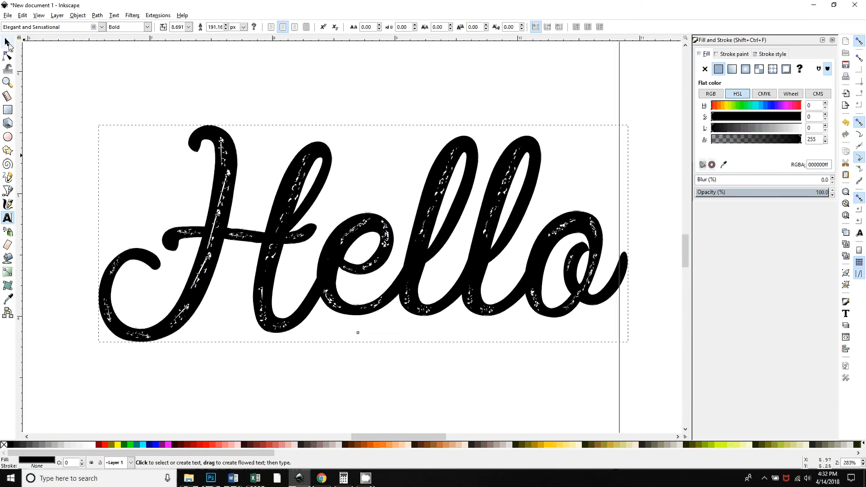
pyautogui.press('F1')
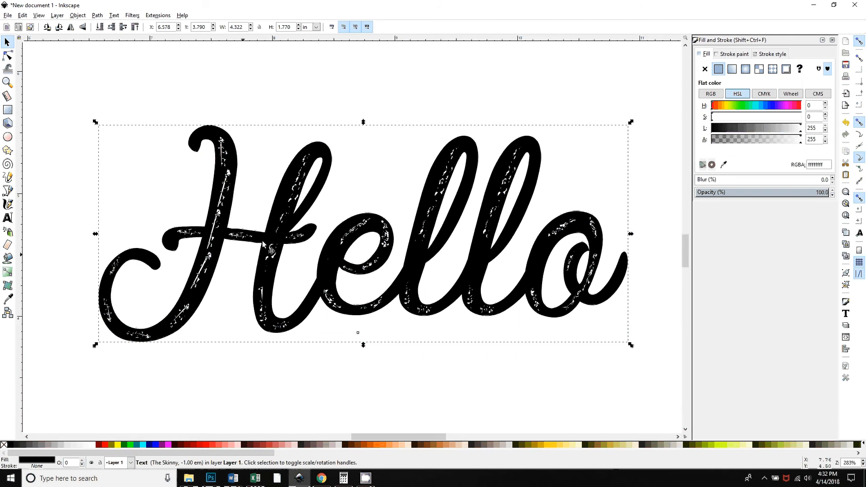
pyautogui.moveTo(263, 244); pyautogui.dragTo(263, 224)
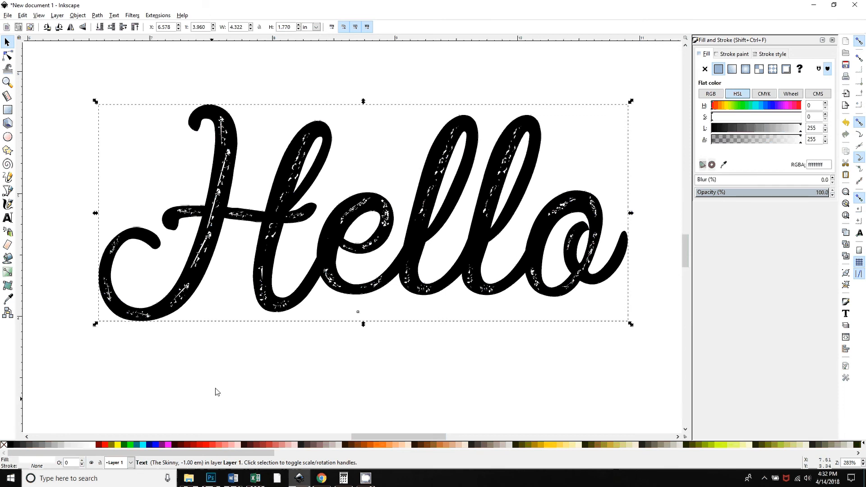
pyautogui.moveTo(281, 212); pyautogui.dragTo(282, 239)
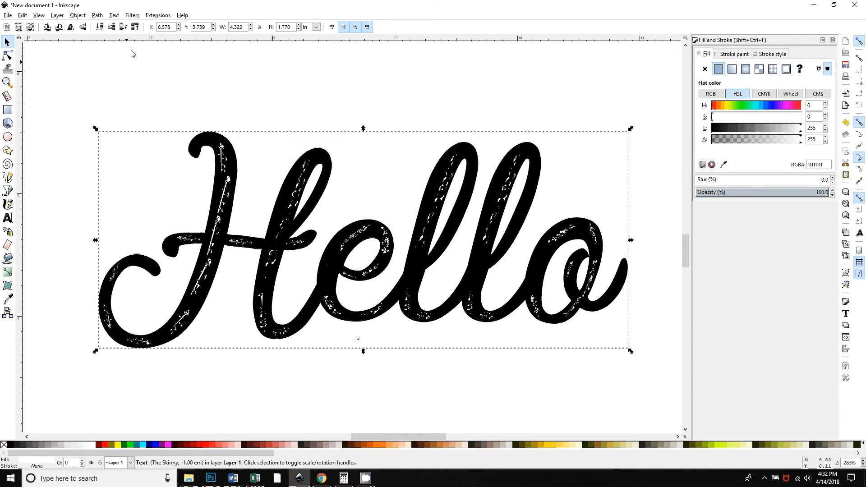
# Convert the Hello text to paths and ungroup the resulting letters
pyautogui.click(97, 16)
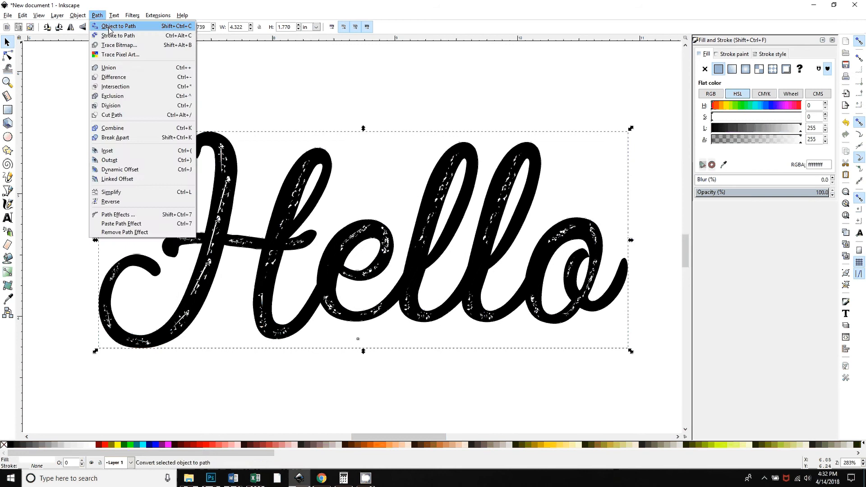
pyautogui.click(109, 27)
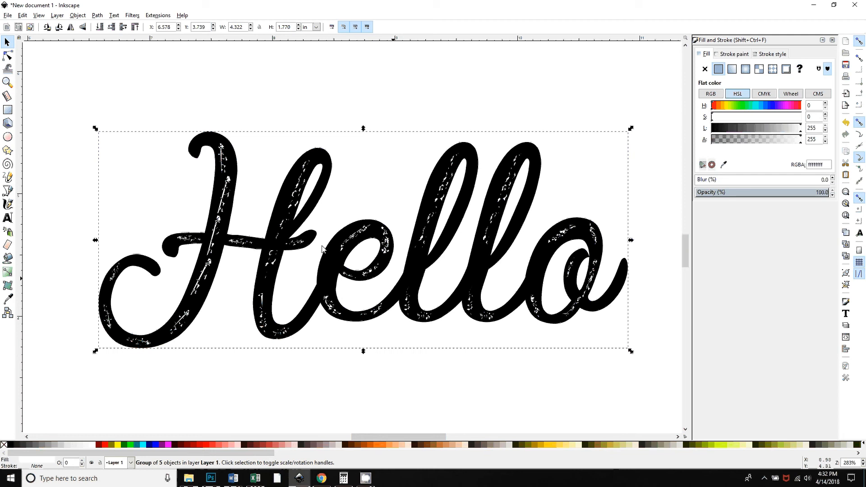
pyautogui.click(78, 15)
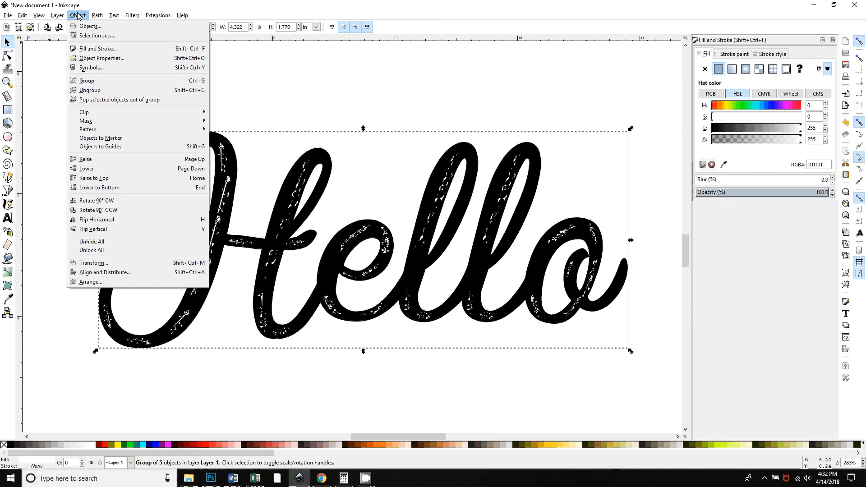
pyautogui.click(107, 91)
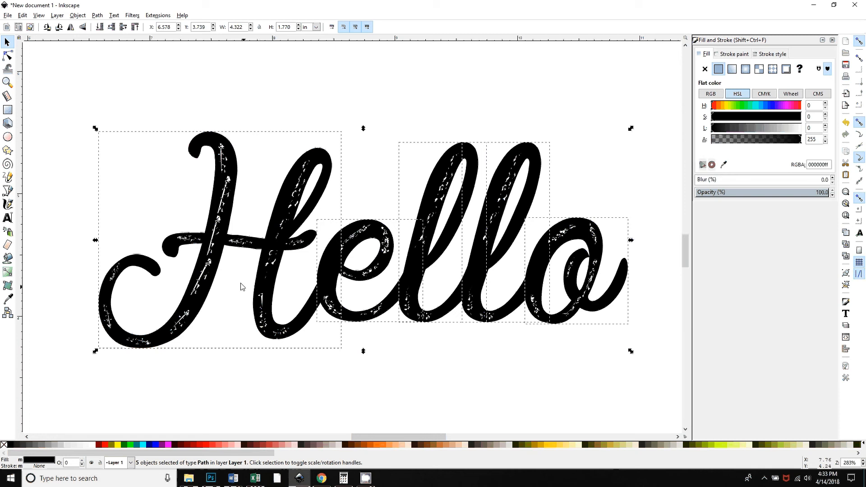
# Union the five letter paths into a single path
pyautogui.click(97, 15)
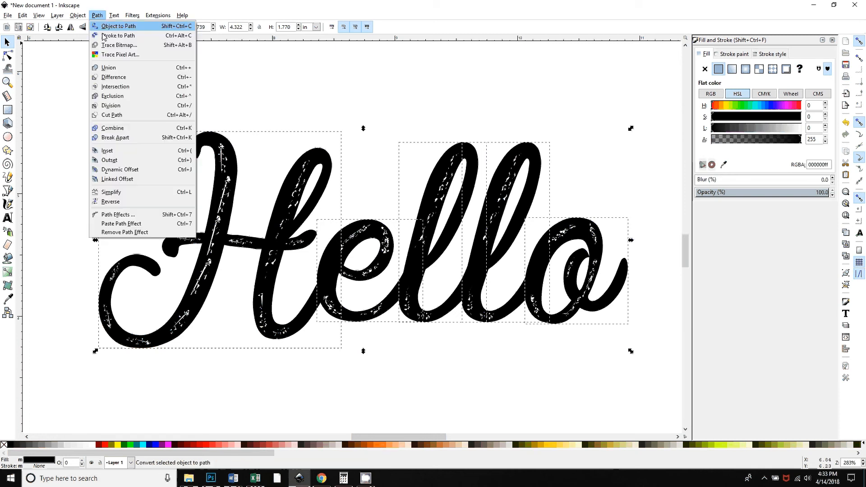
pyautogui.click(109, 68)
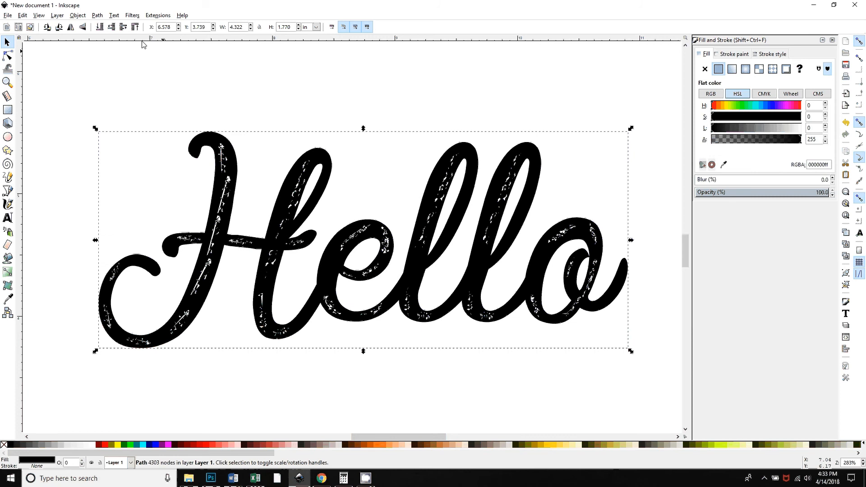
# Break the path apart into subpaths, delete the counter piece inside the H, and undo the deletion
pyautogui.click(98, 16)
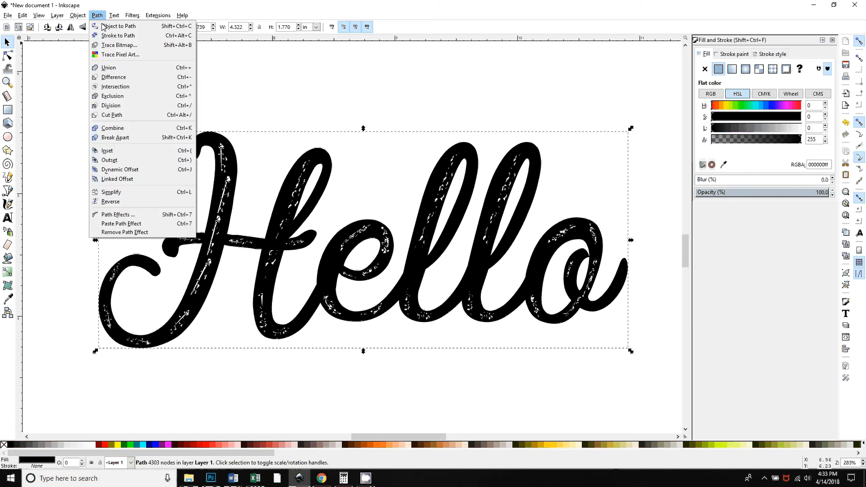
pyautogui.click(115, 138)
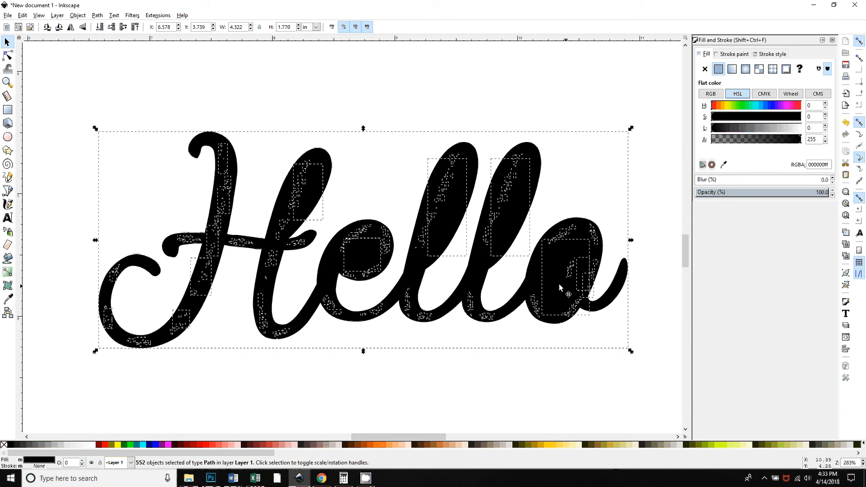
pyautogui.click(332, 216)
pyautogui.click(313, 183)
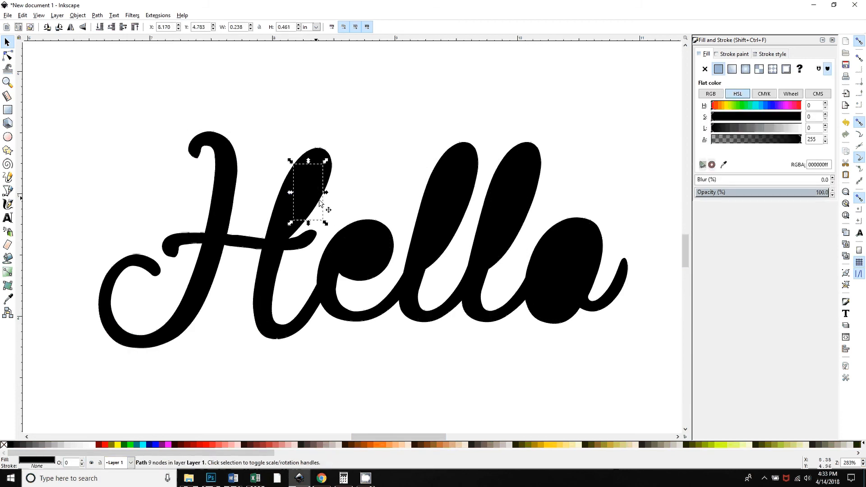
pyautogui.press('Delete')
pyautogui.hotkey('ctrl', 'z')
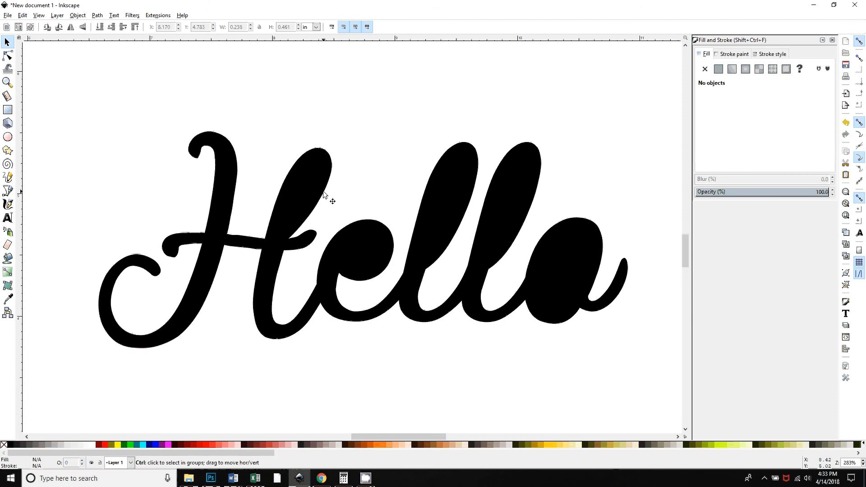
# Select the five letter counter pieces, fill them magenta and combine them into one path
pyautogui.click(299, 179)
pyautogui.keyDown('shift'); pyautogui.click(360, 253); pyautogui.keyUp('shift')
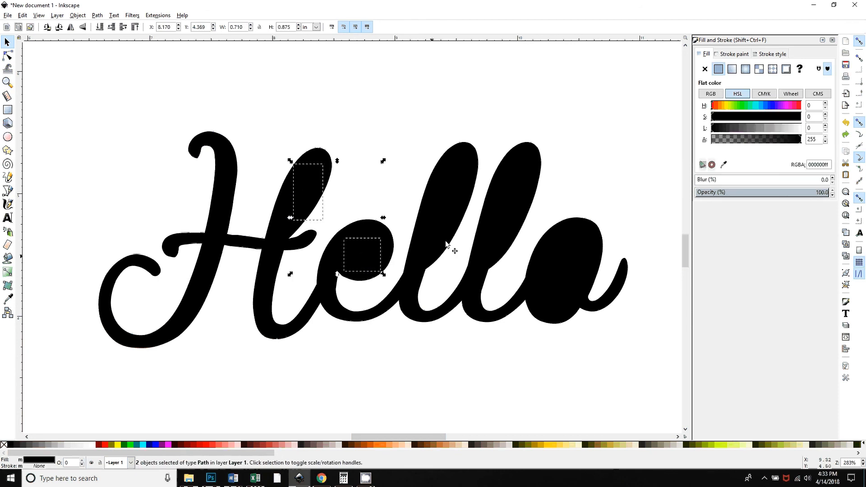
pyautogui.keyDown('shift'); pyautogui.click(450, 246); pyautogui.keyUp('shift')
pyautogui.keyDown('shift'); pyautogui.click(505, 213); pyautogui.keyUp('shift')
pyautogui.keyDown('shift'); pyautogui.click(549, 275); pyautogui.keyUp('shift')
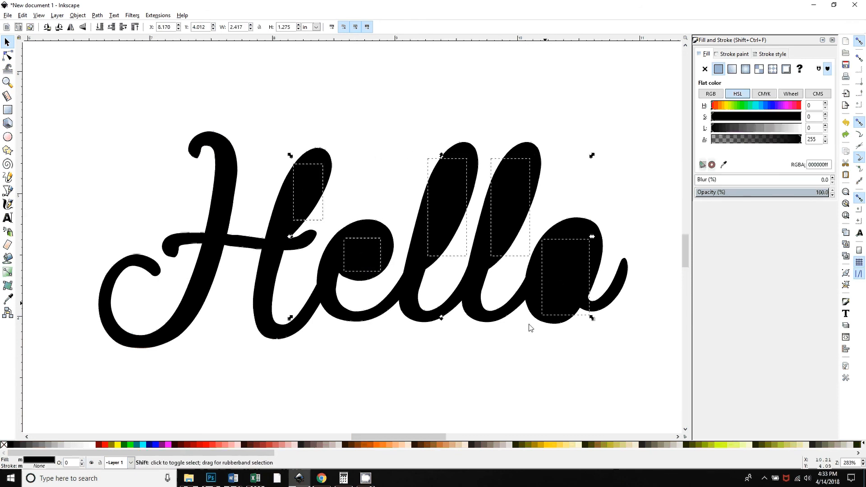
pyautogui.click(169, 444)
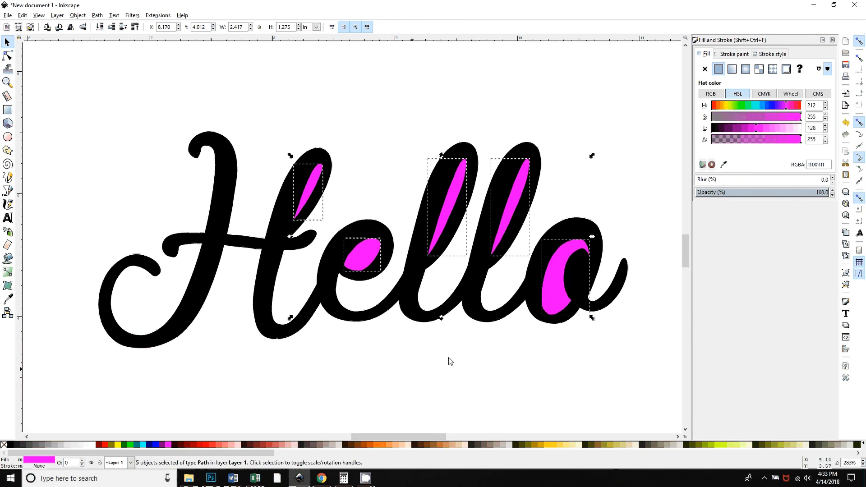
pyautogui.hotkey('ctrl', 'k')
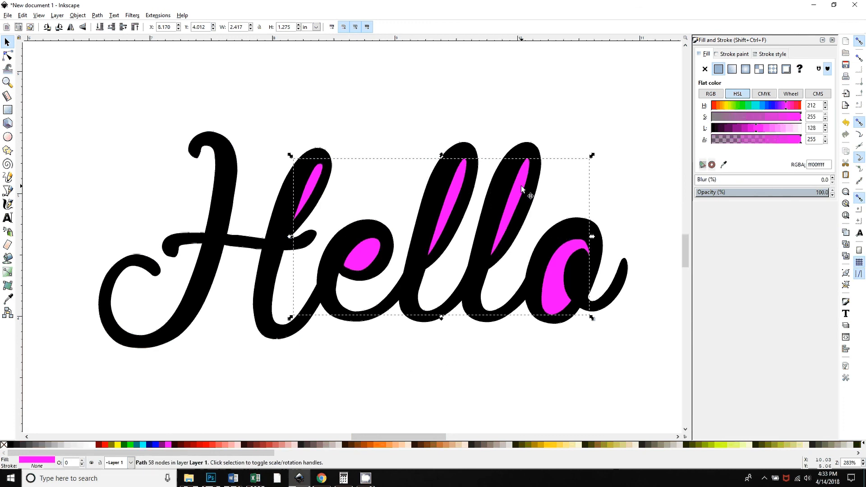
# Deselect and undo the last three operations to return to the united Hello path
pyautogui.press('Escape')
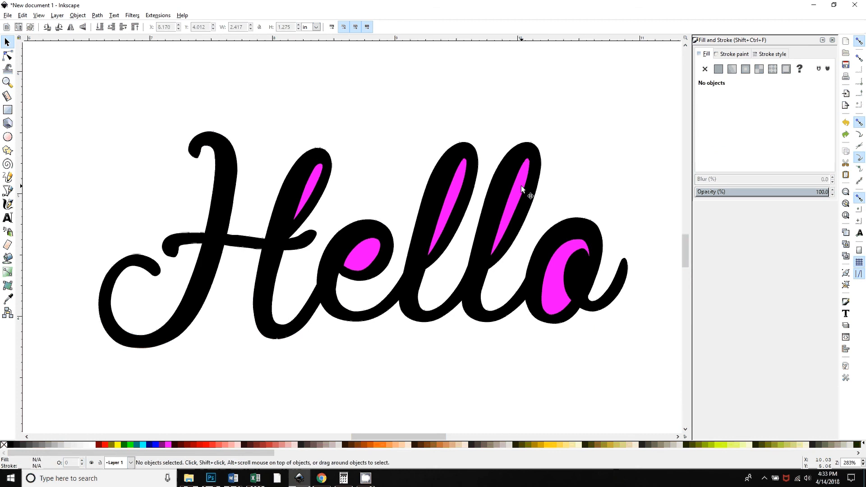
pyautogui.hotkey('ctrl', 'z')
pyautogui.hotkey('ctrl', 'z')
pyautogui.hotkey('ctrl', 'z')
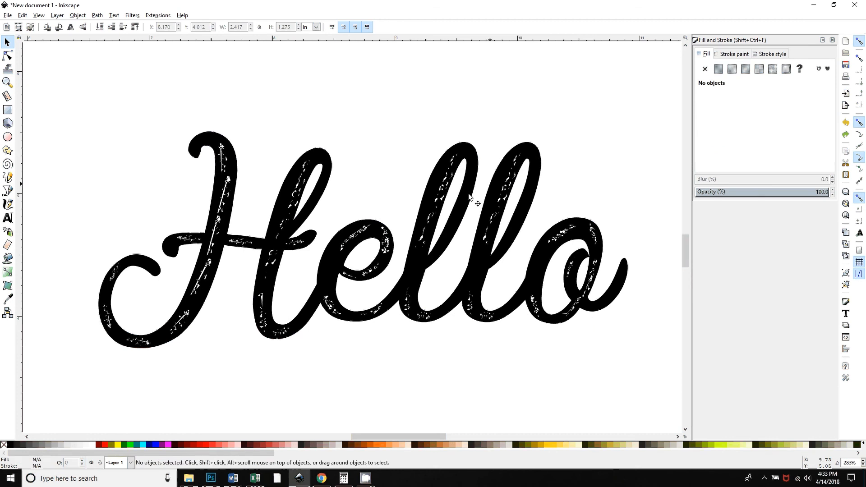
# Fill the enclosed gap inside the H magenta with the Paint Bucket tool
pyautogui.click(295, 213)
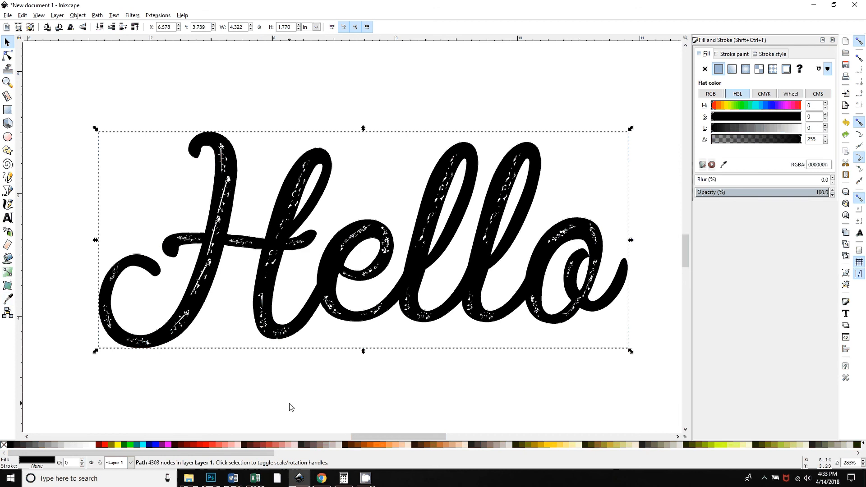
pyautogui.press('+')
pyautogui.press('+')
pyautogui.press('+')
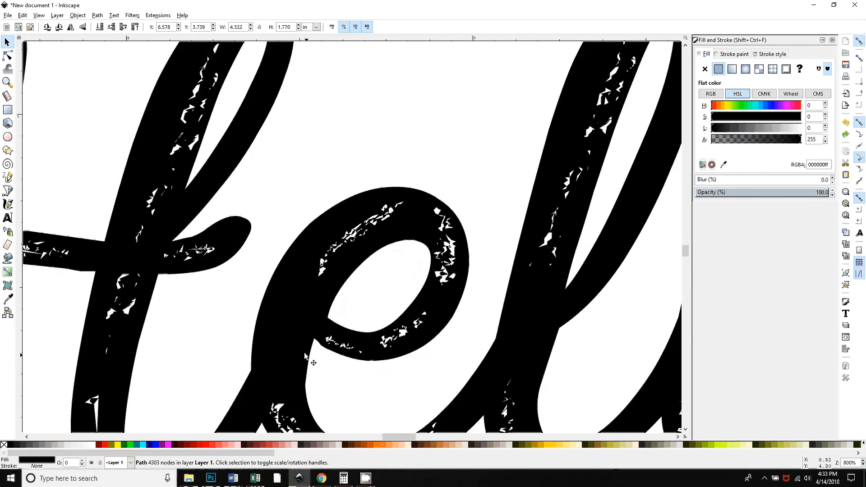
pyautogui.scroll(6, 305, 354)
pyautogui.click(8, 259)
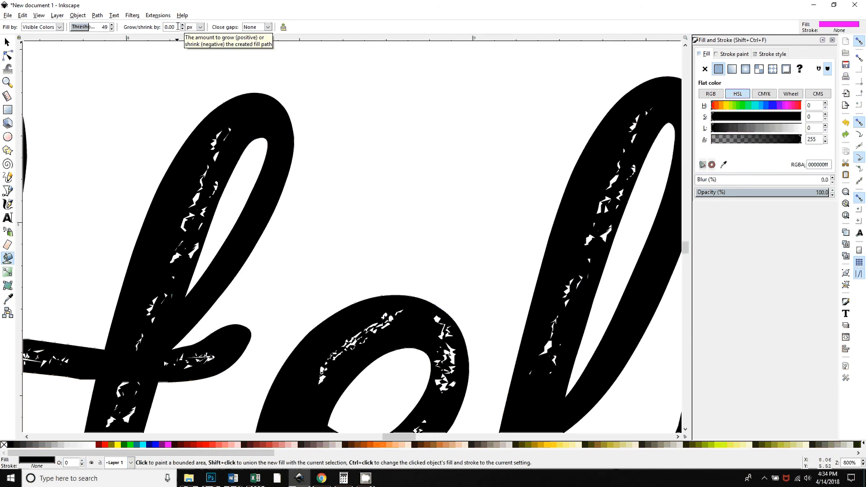
pyautogui.click(237, 194)
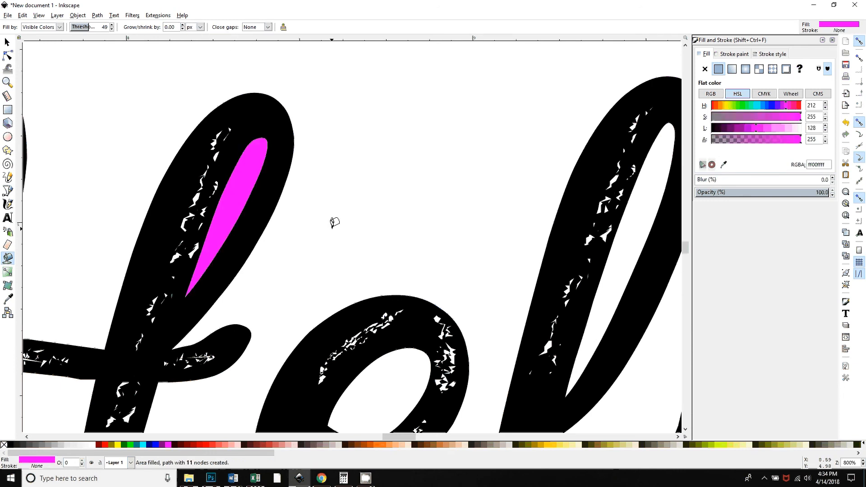
# Fill the counters of the e and both l letters magenta with the Paint Bucket
pyautogui.scroll(-4, 383, 342)
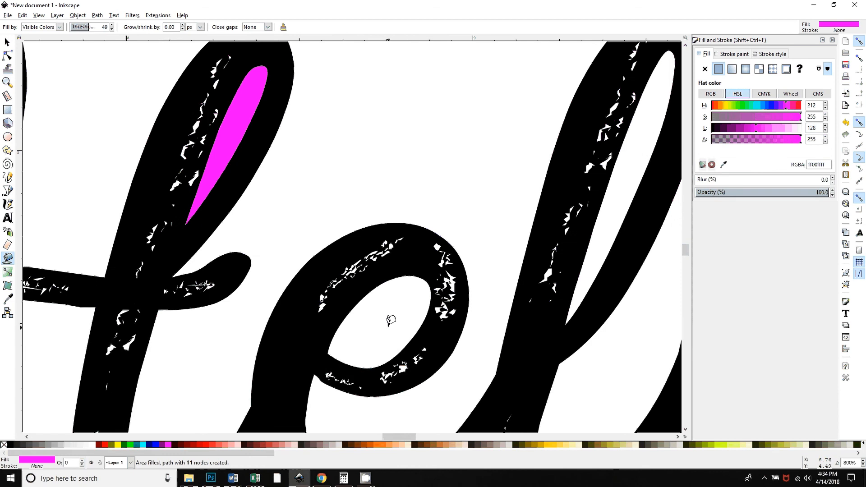
pyautogui.scroll(-1, 390, 316)
pyautogui.click(389, 282)
pyautogui.hscroll(8, 451, 316)
pyautogui.scroll(3, 440, 348)
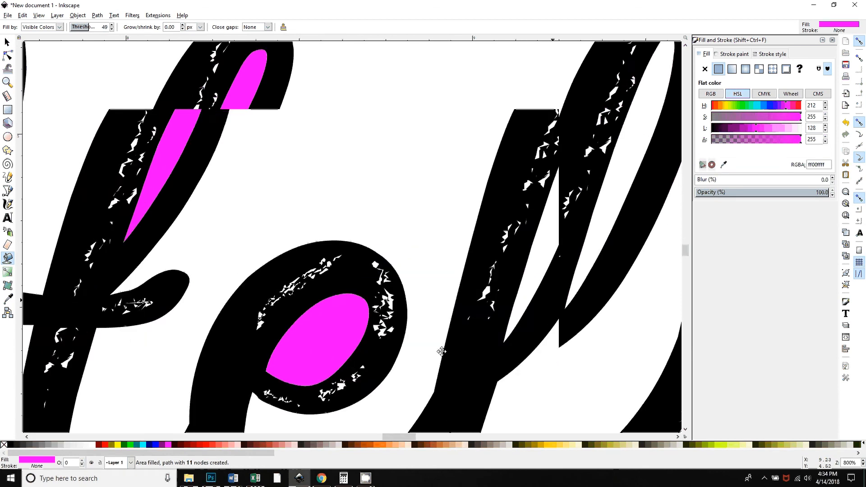
pyautogui.click(391, 218)
pyautogui.click(598, 176)
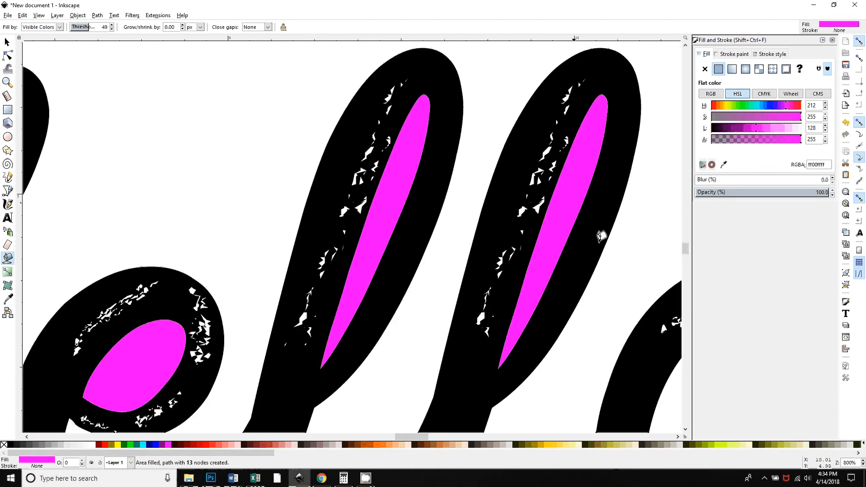
# Fill the two enclosed areas of the o magenta with the Paint Bucket
pyautogui.hscroll(8, 601, 234)
pyautogui.scroll(-2, 602, 234)
pyautogui.click(328, 300)
pyautogui.click(404, 314)
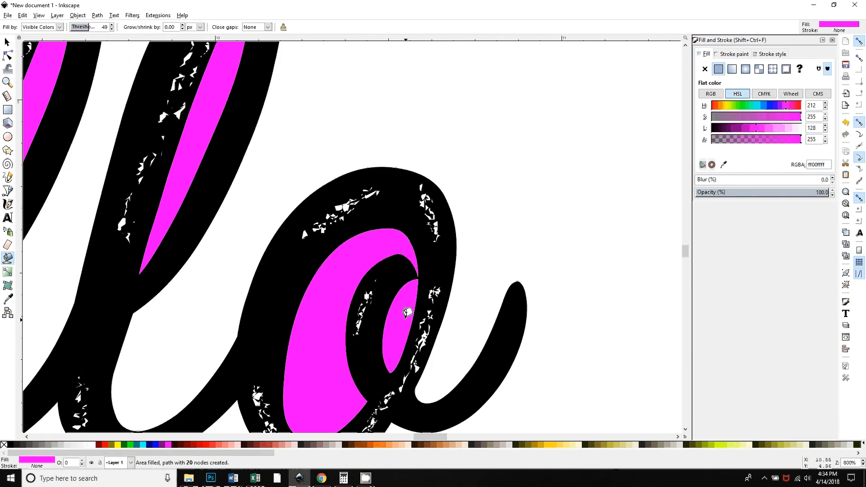
pyautogui.press('-')
pyautogui.press('-')
pyautogui.press('-')
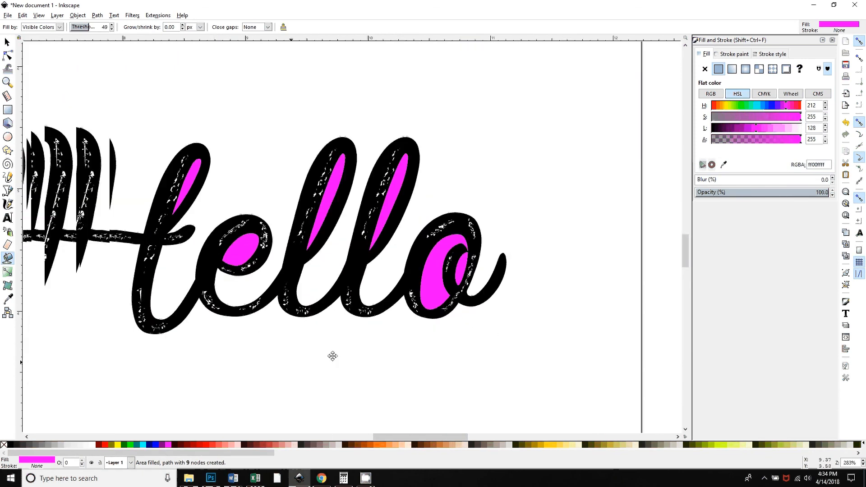
# Select all magenta fills by same fill colour and union them into one path
pyautogui.click(6, 42)
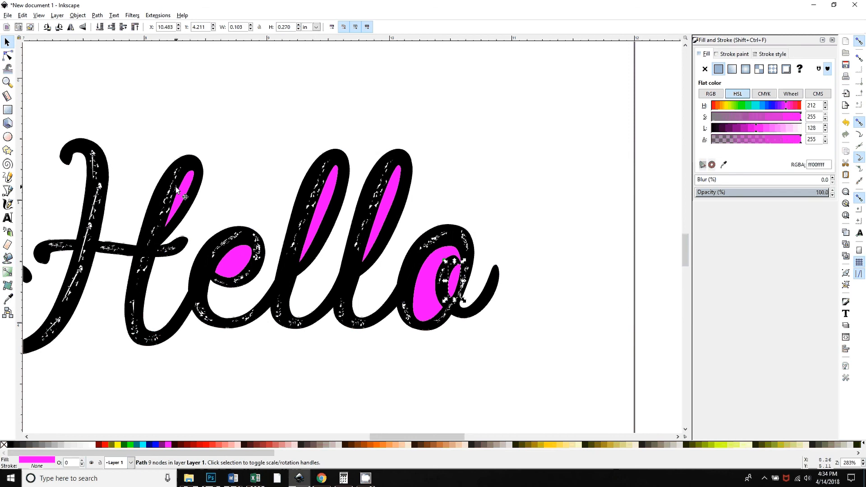
pyautogui.click(427, 298)
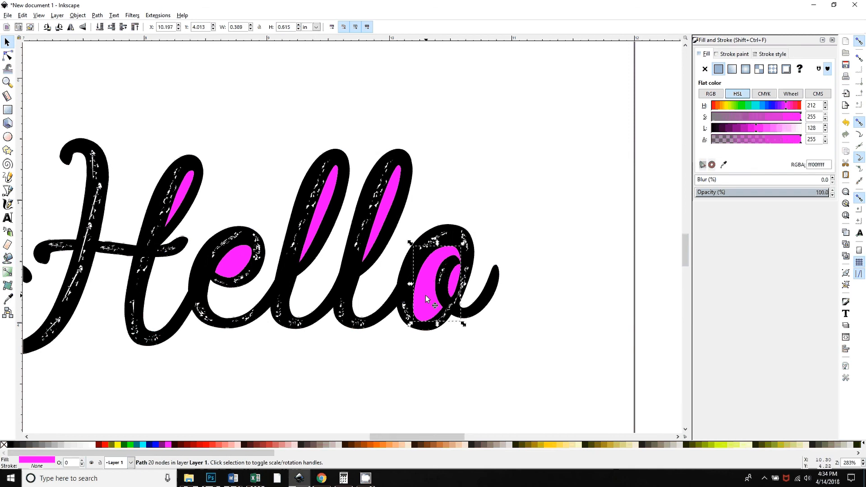
pyautogui.rightClick(426, 296)
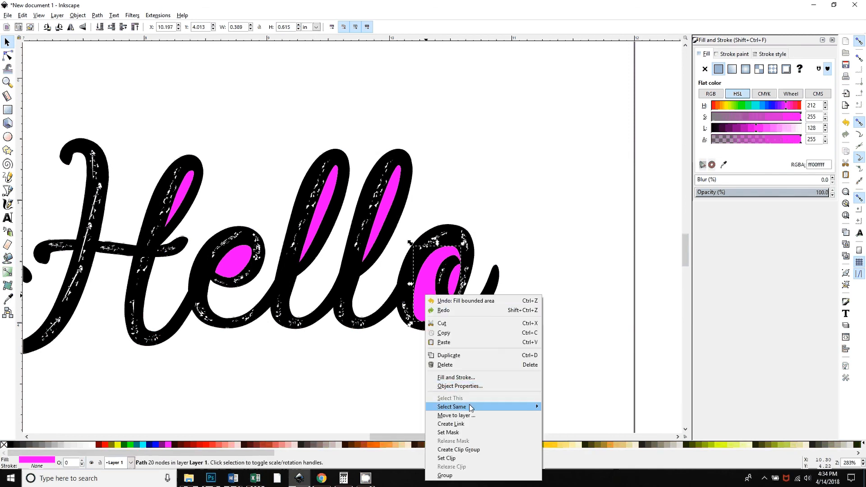
pyautogui.moveTo(470, 408)
pyautogui.click(564, 415)
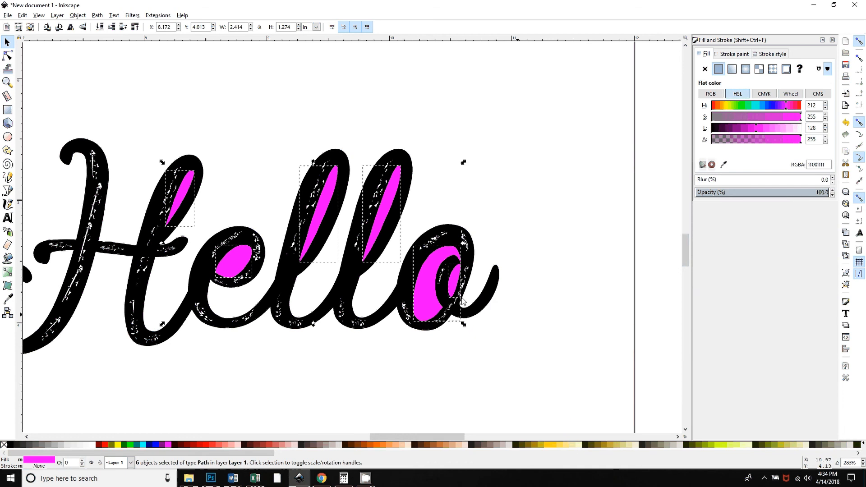
pyautogui.click(97, 15)
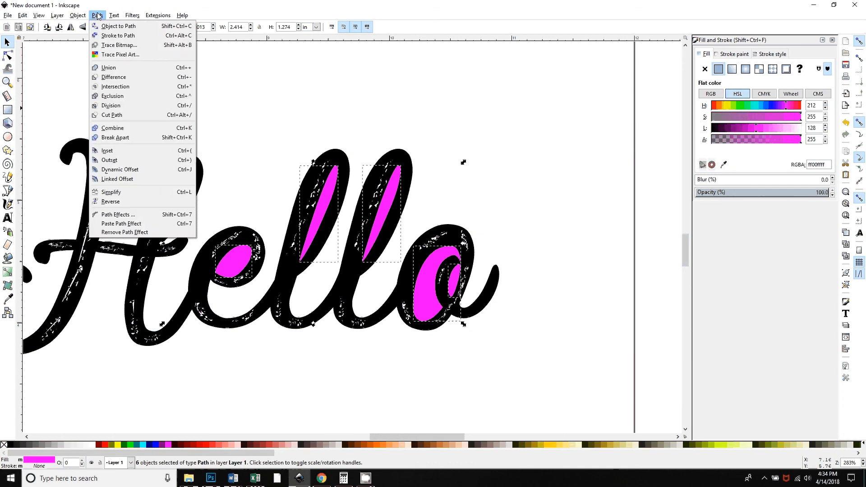
pyautogui.click(103, 65)
pyautogui.click(605, 394)
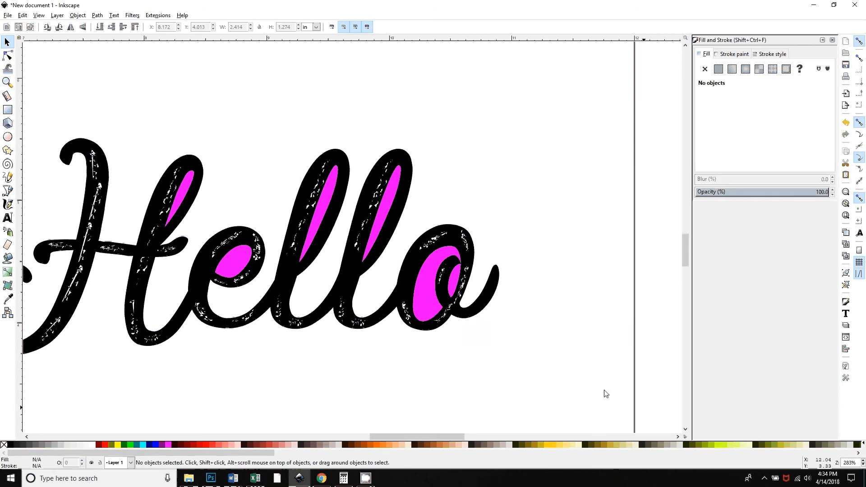
# Break apart the distressed black Hello path and union all its pieces back into one solid path
pyautogui.hscroll(-5, 460, 377)
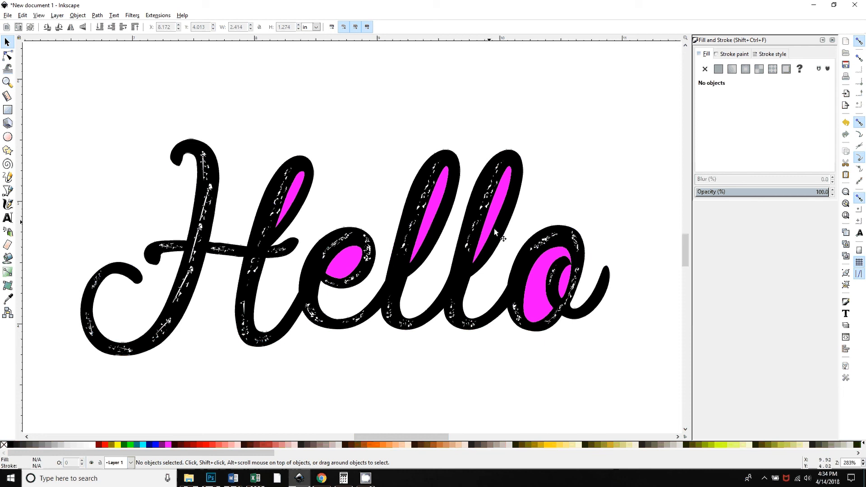
pyautogui.click(207, 221)
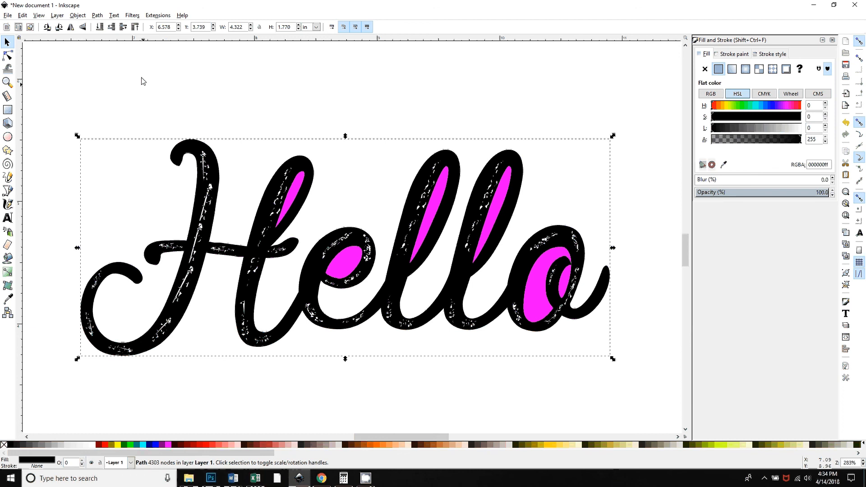
pyautogui.click(97, 15)
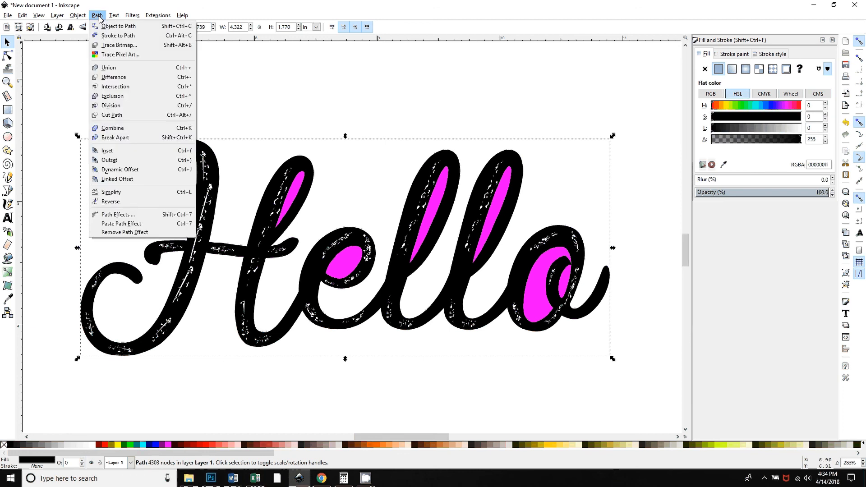
pyautogui.click(115, 137)
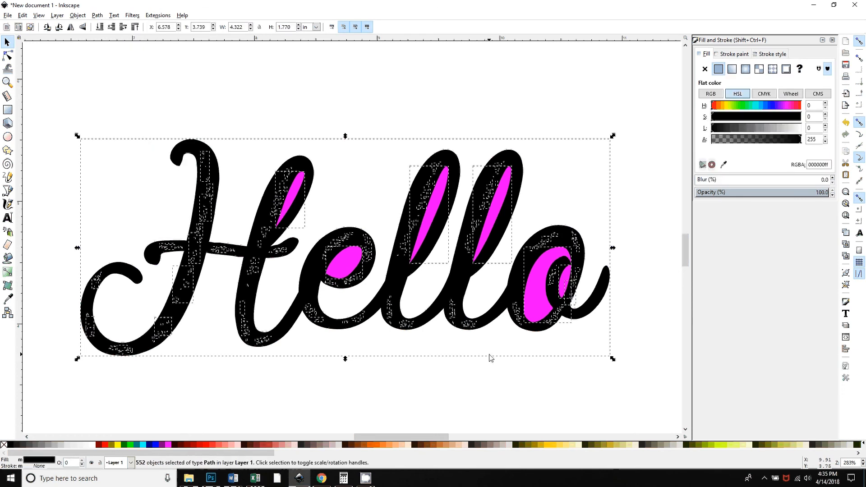
pyautogui.click(97, 16)
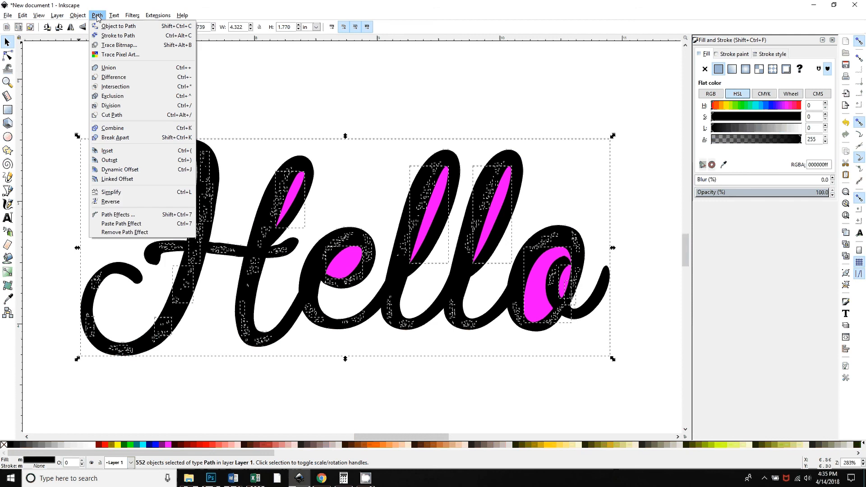
pyautogui.click(109, 68)
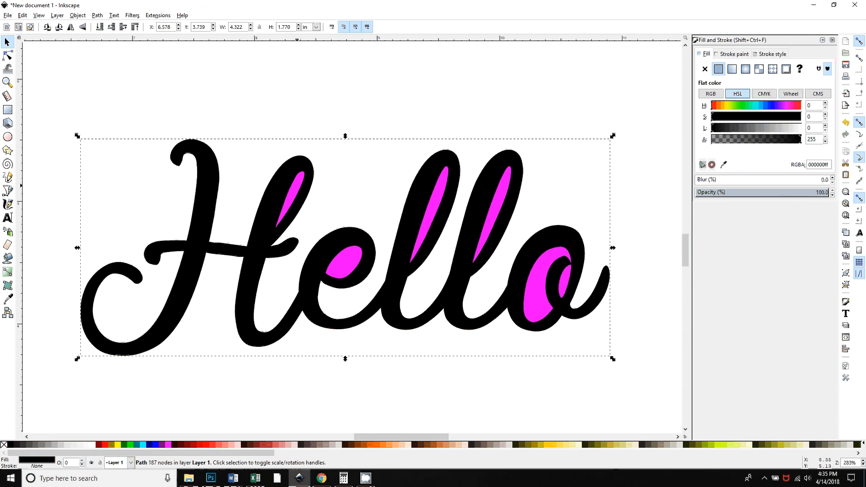
# Select the magenta counter shape together with the black Hello path and subtract it with Difference
pyautogui.moveTo(294, 190); pyautogui.dragTo(399, 295)
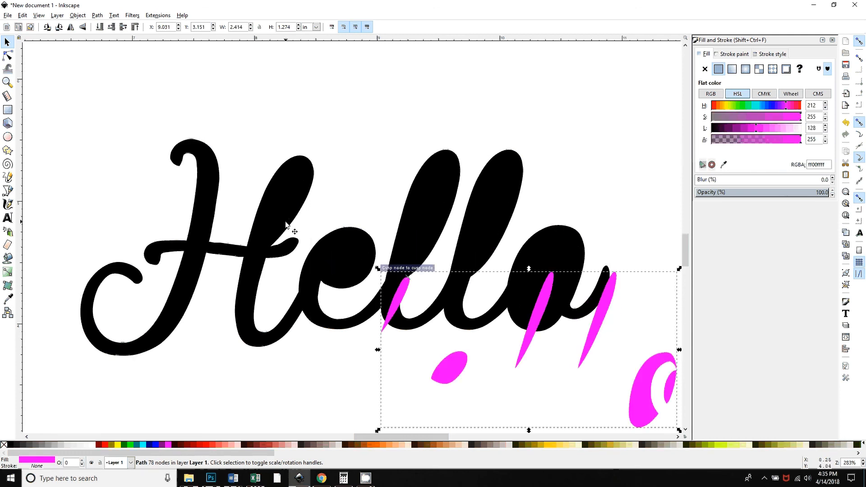
pyautogui.moveTo(278, 187); pyautogui.dragTo(278, 187)
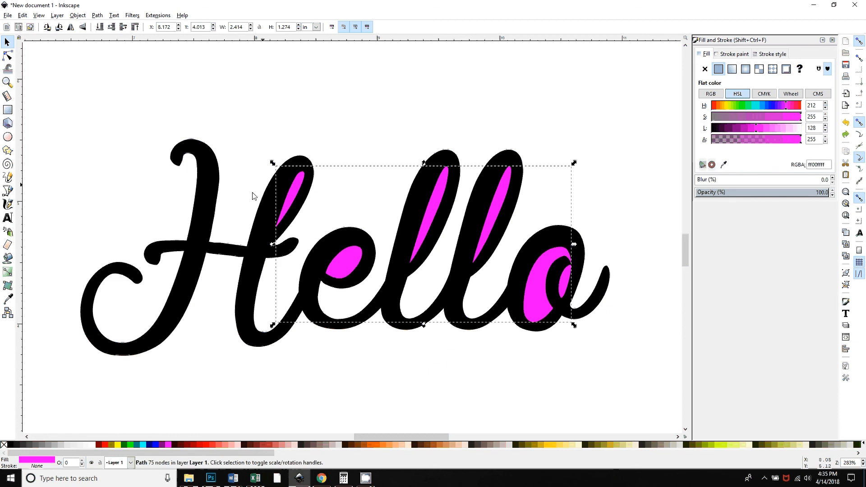
pyautogui.keyDown('shift'); pyautogui.click(207, 207); pyautogui.keyUp('shift')
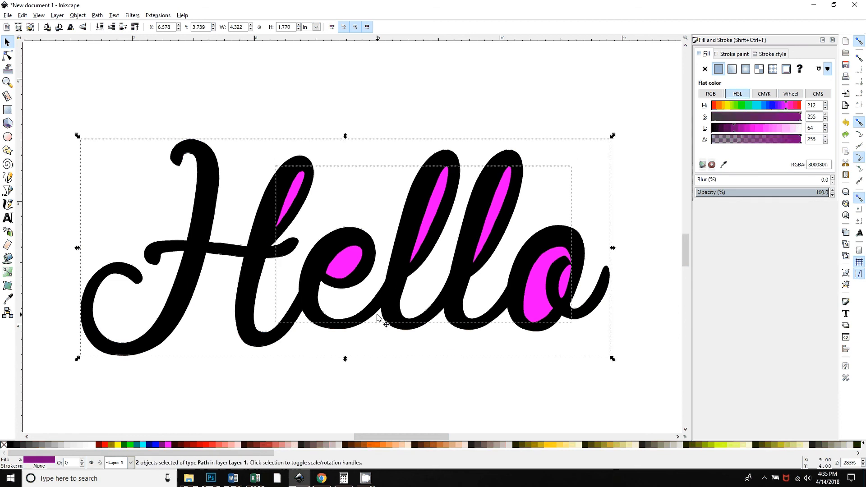
pyautogui.click(97, 14)
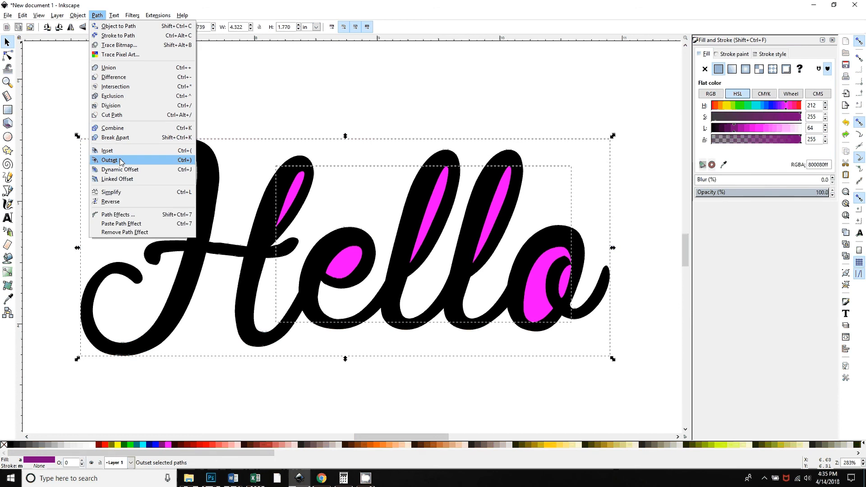
pyautogui.click(117, 78)
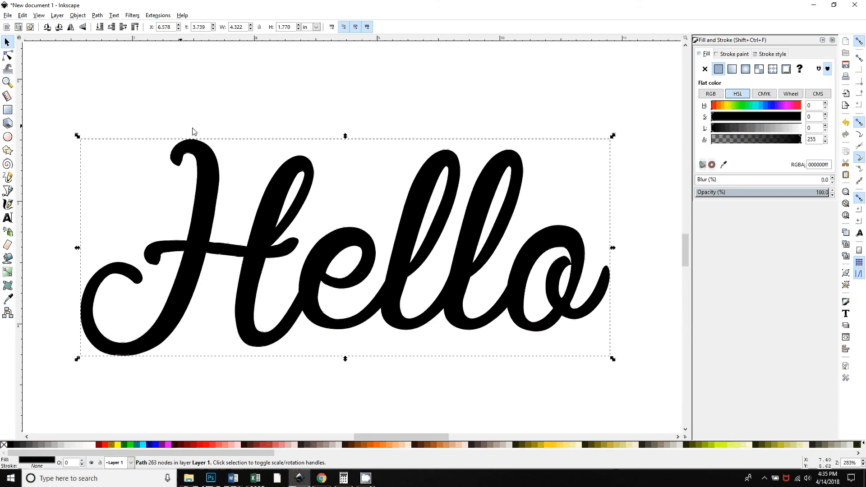
pyautogui.click(366, 478)
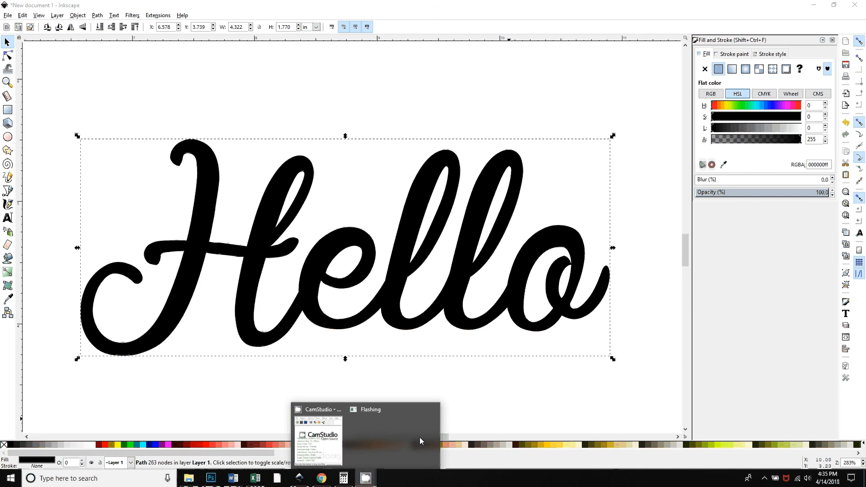
pyautogui.click(419, 437)
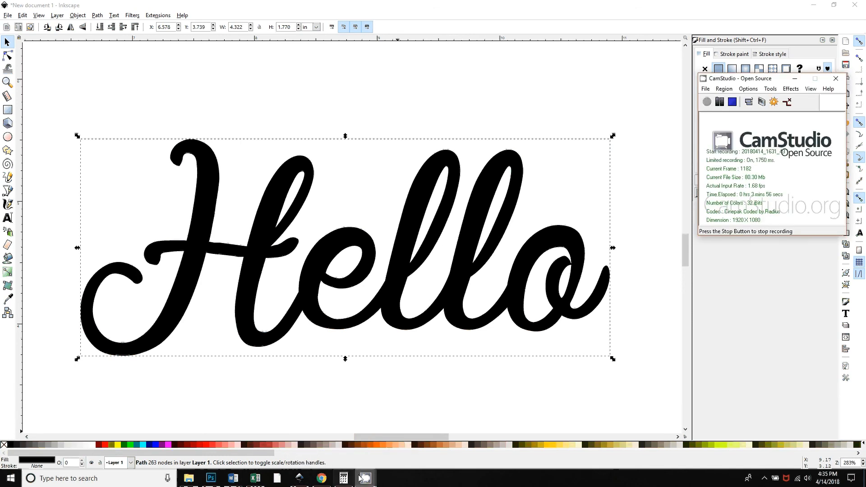